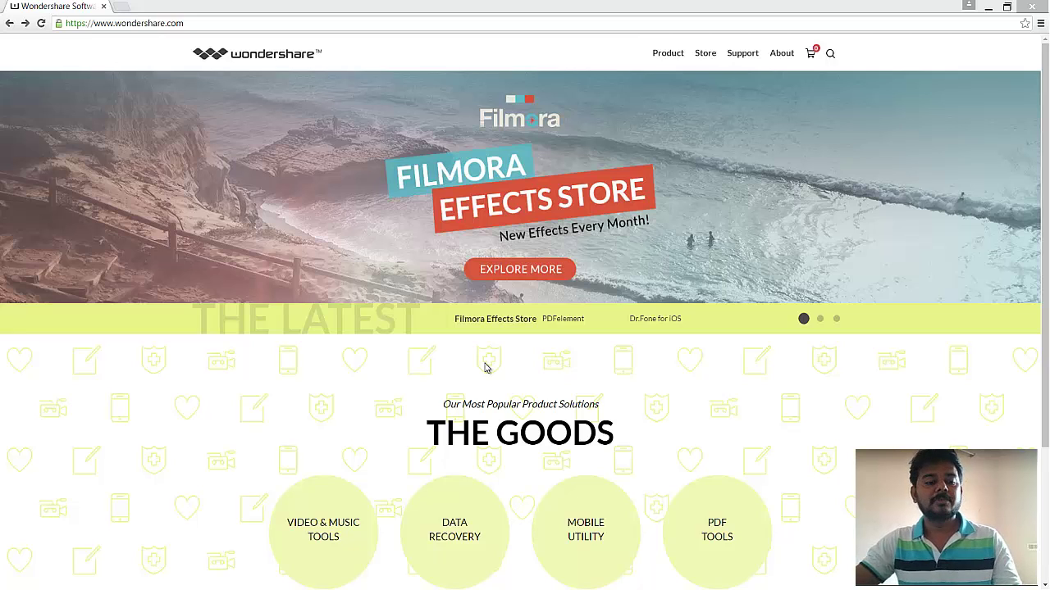
# - Open the MirrorGo product page from Wondershare's list of top products
pyautogui.click(229, 24)
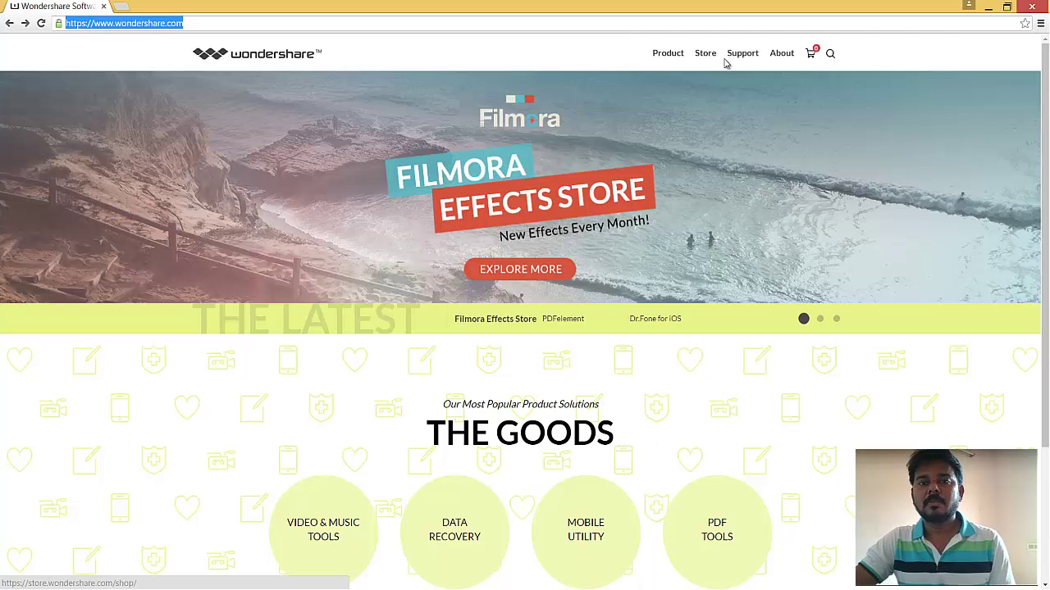
pyautogui.click(670, 57)
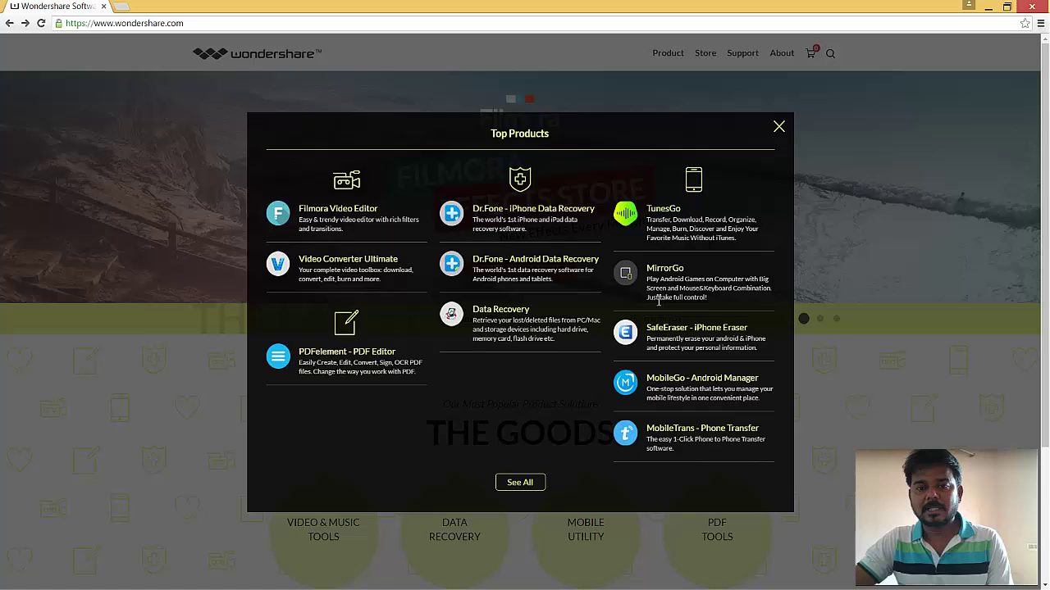
pyautogui.click(667, 276)
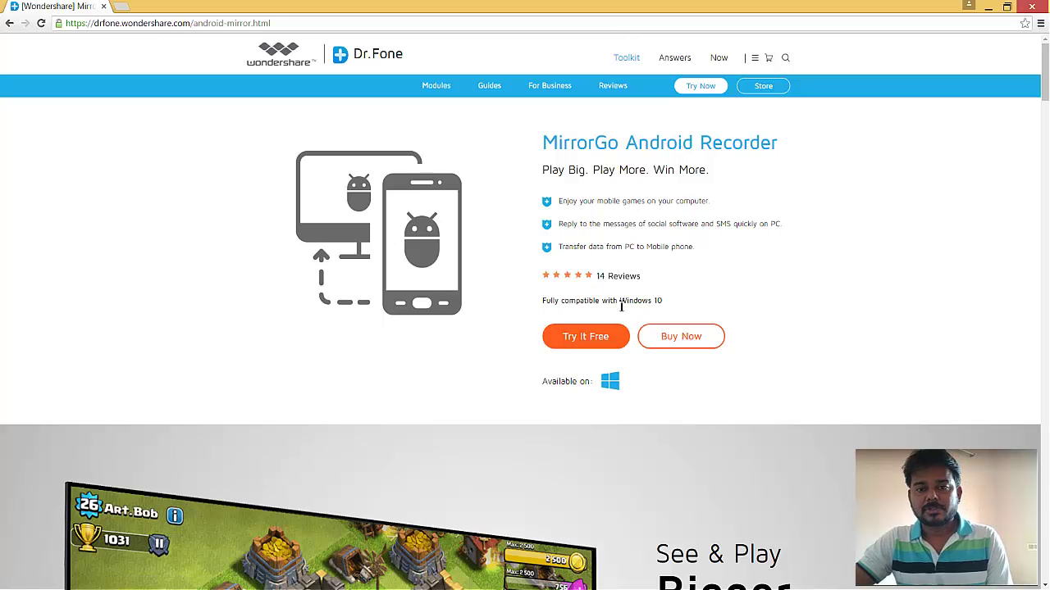
# - Examine the MirrorGo page's feature sections, comparison table, reviews and related products
pyautogui.scroll(-2, 610, 286)
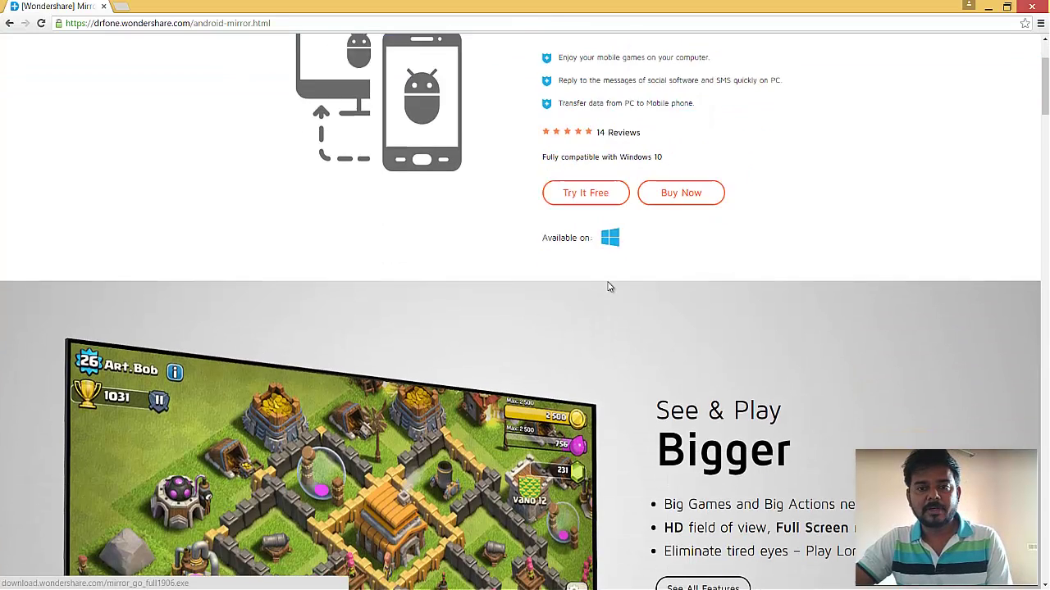
pyautogui.scroll(-2, 610, 286)
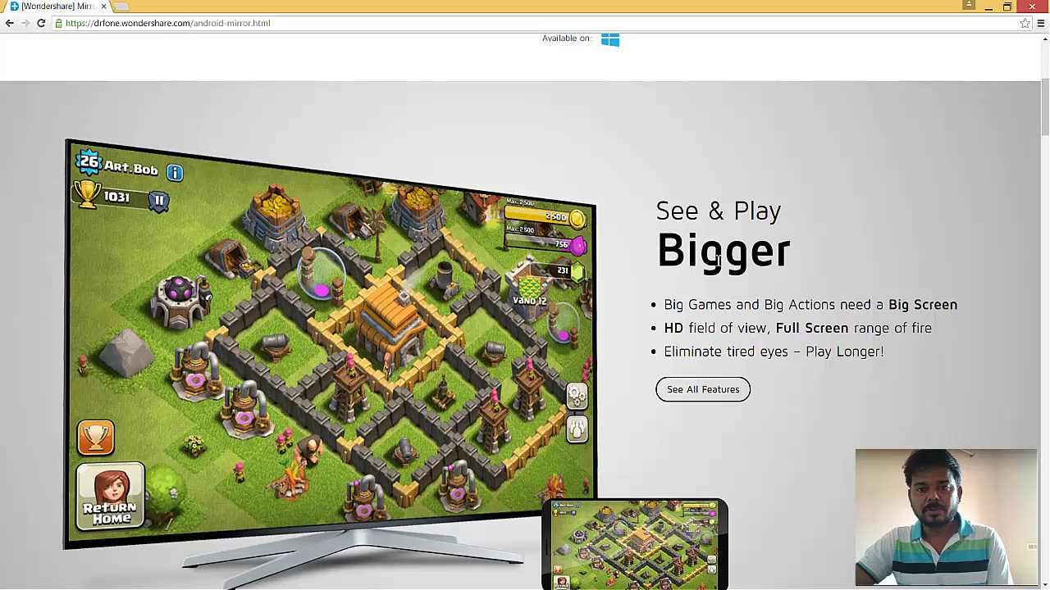
pyautogui.scroll(-1, 624, 353)
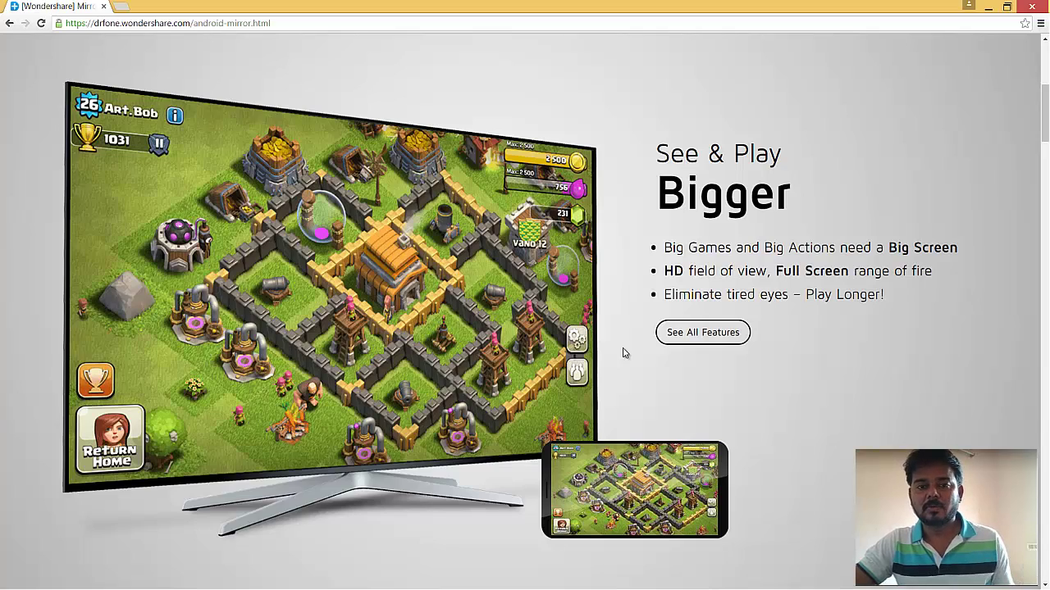
pyautogui.scroll(-8, 653, 370)
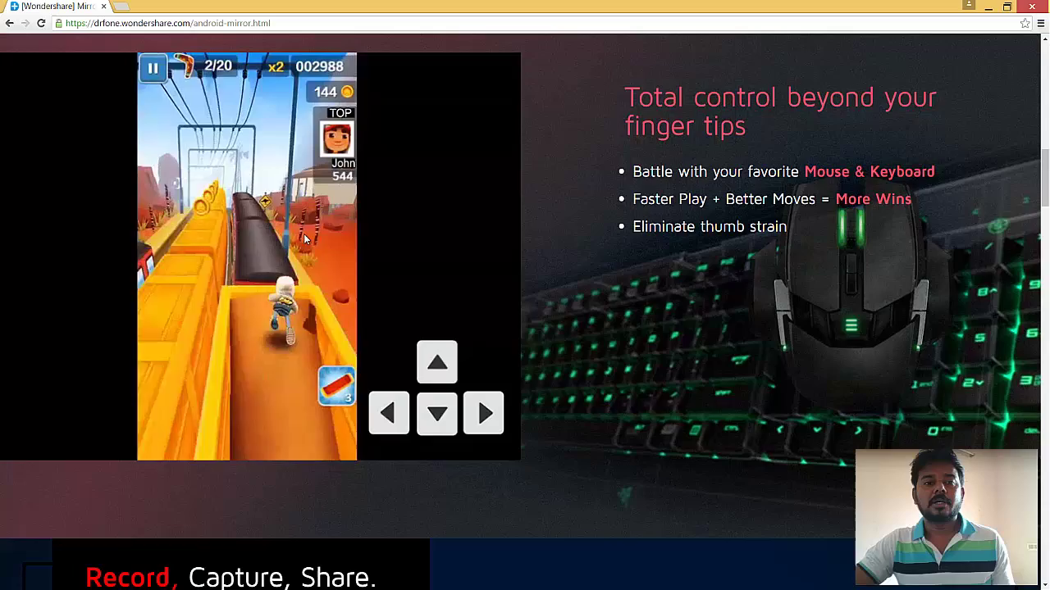
pyautogui.scroll(-6, 304, 238)
pyautogui.scroll(1, 285, 182)
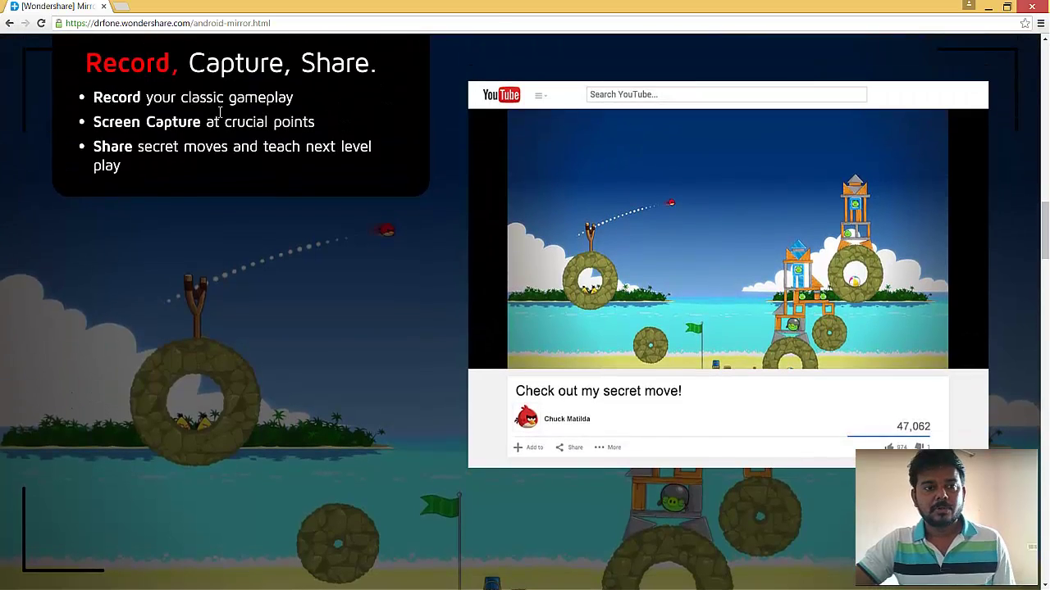
pyautogui.scroll(-15, 336, 279)
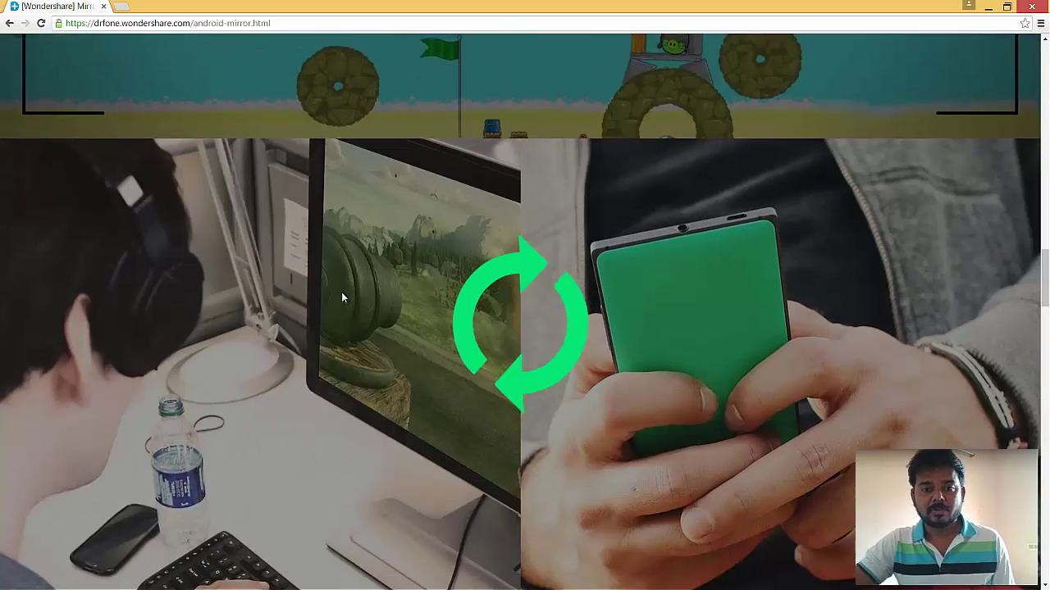
pyautogui.scroll(-10, 348, 306)
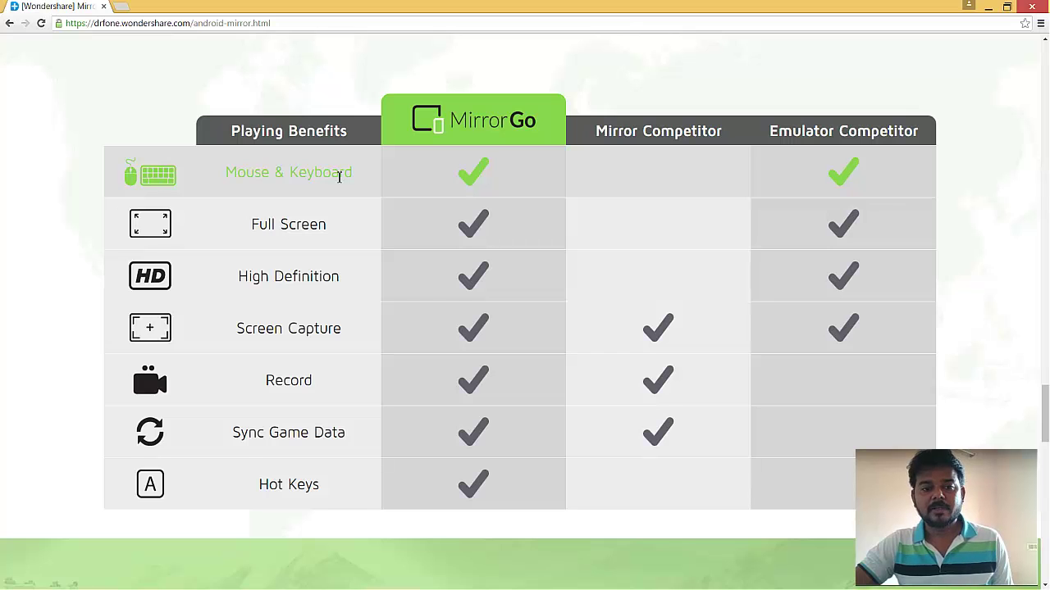
pyautogui.scroll(-2, 353, 302)
pyautogui.scroll(-1, 492, 287)
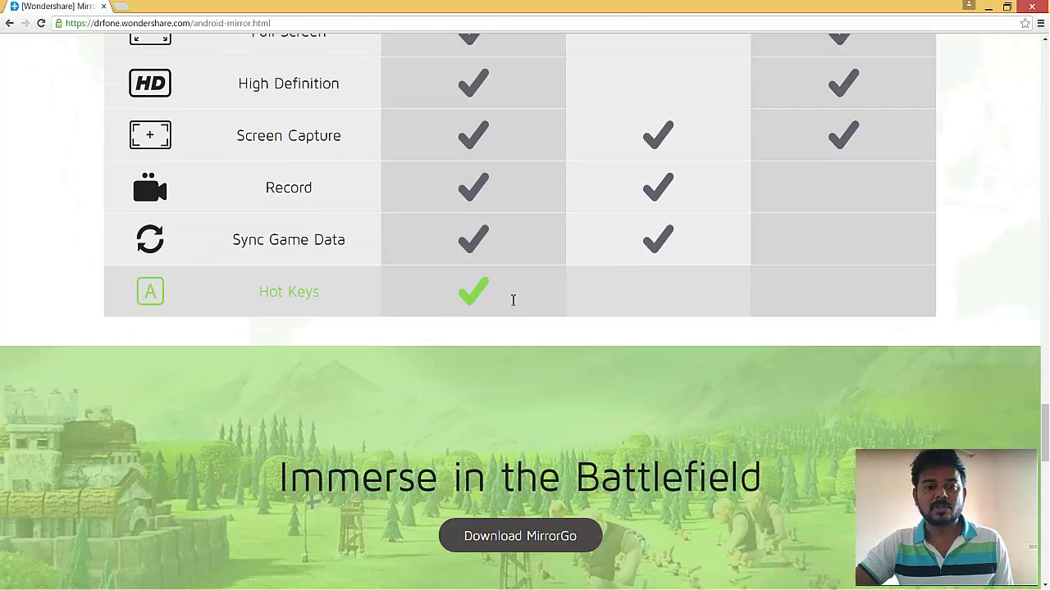
pyautogui.scroll(-5, 511, 302)
pyautogui.scroll(-2, 331, 329)
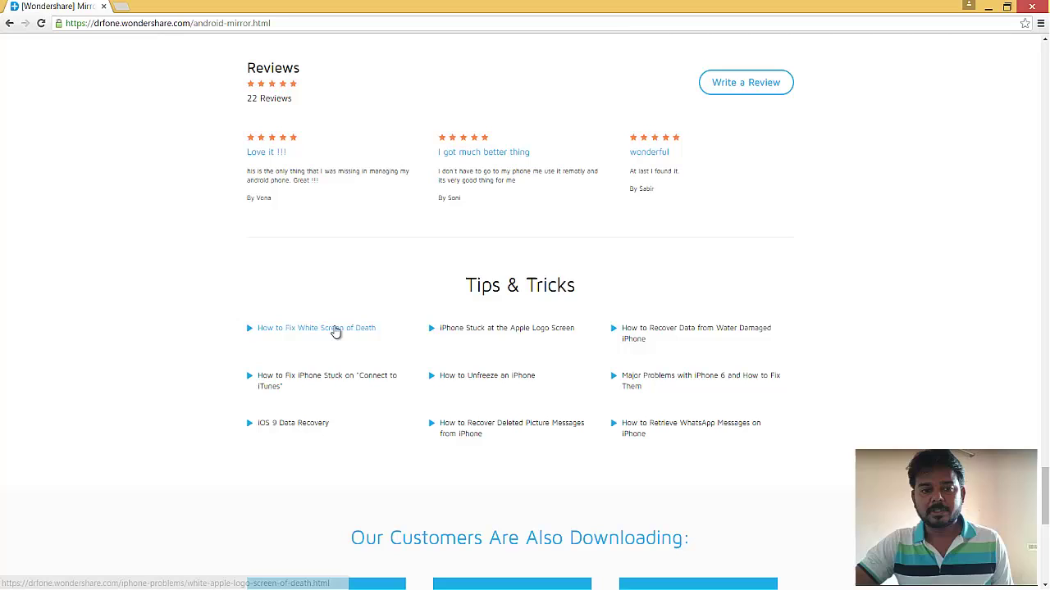
pyautogui.scroll(-5, 332, 332)
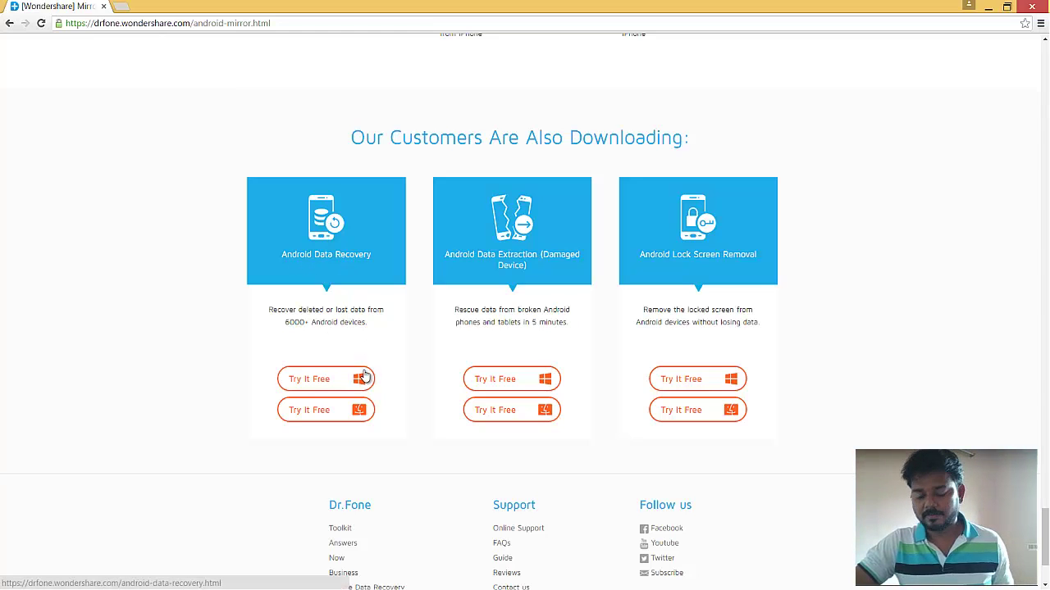
pyautogui.scroll(-3, 396, 396)
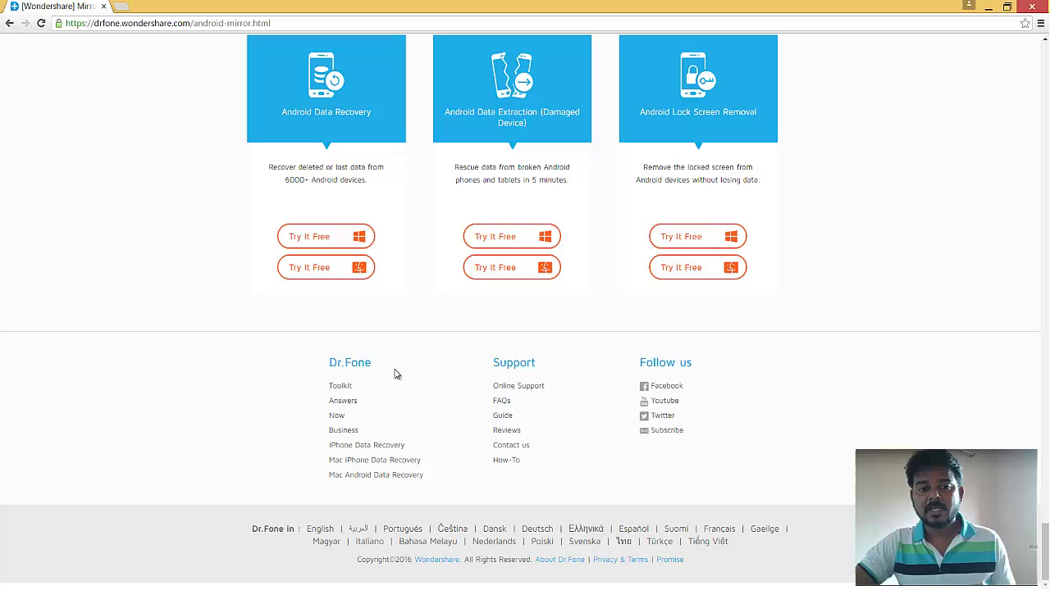
# - Start the free MirrorGo trial download and discard the offered installer file
pyautogui.scroll(10, 316, 188)
pyautogui.scroll(15, 337, 204)
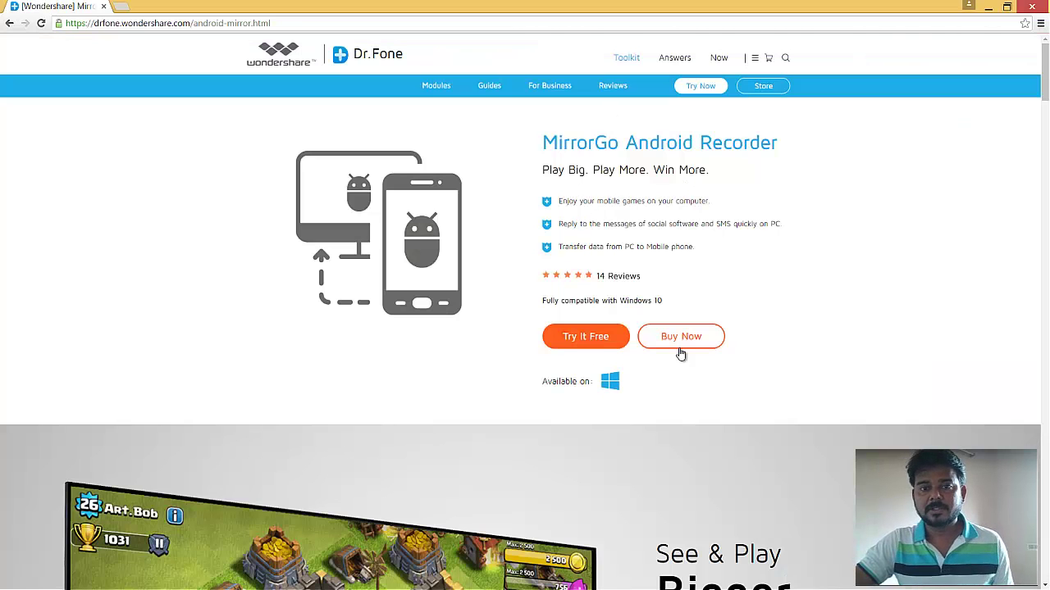
pyautogui.click(575, 340)
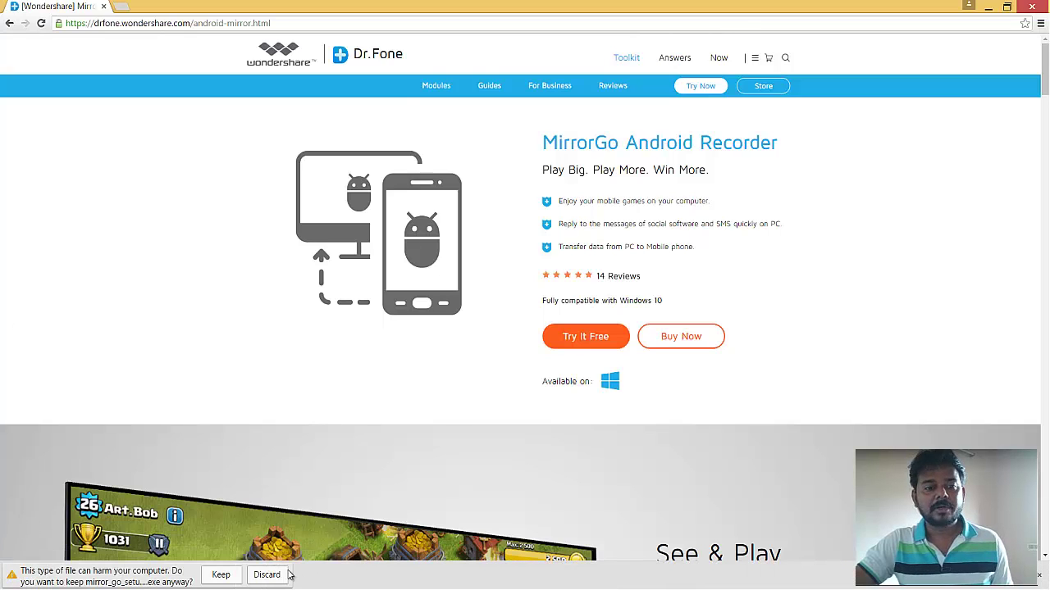
pyautogui.click(266, 575)
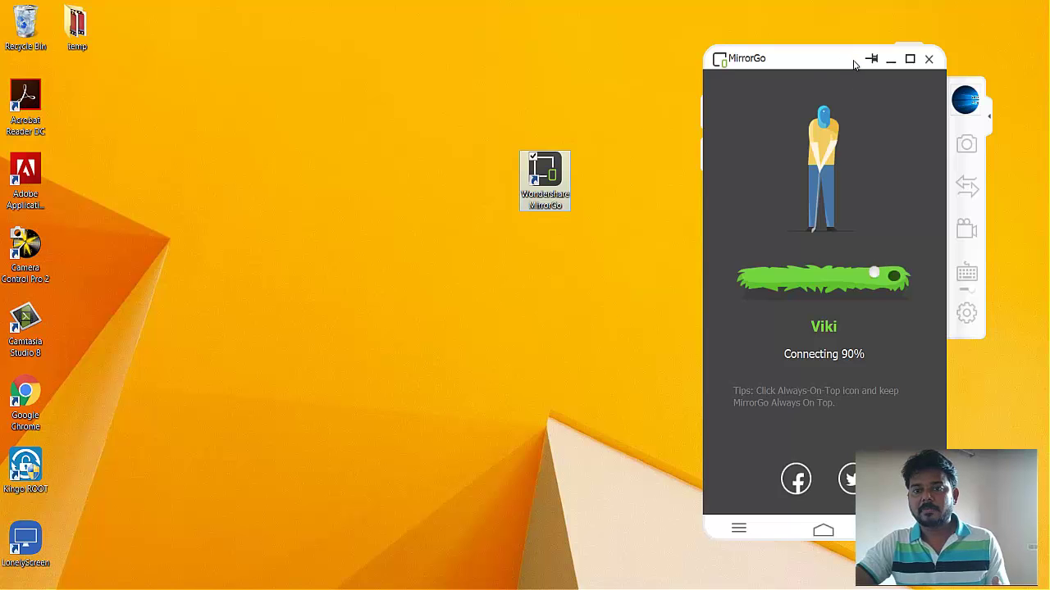
# - Switch to MirrorGo, move its window to the middle of the desktop and ignore the message-notification service offer
pyautogui.moveTo(804, 46); pyautogui.dragTo(541, 5)
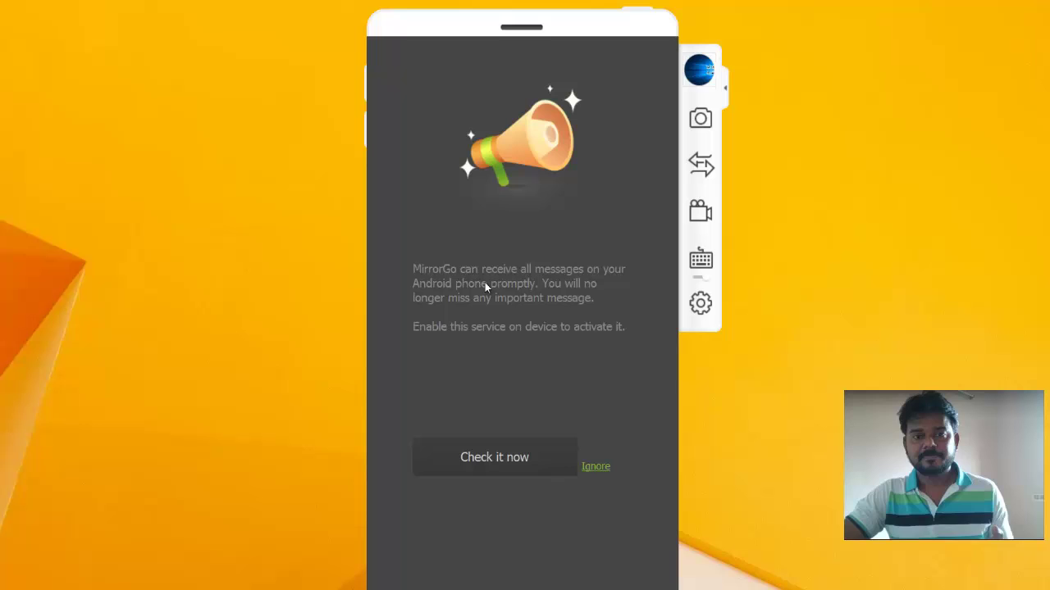
pyautogui.click(596, 468)
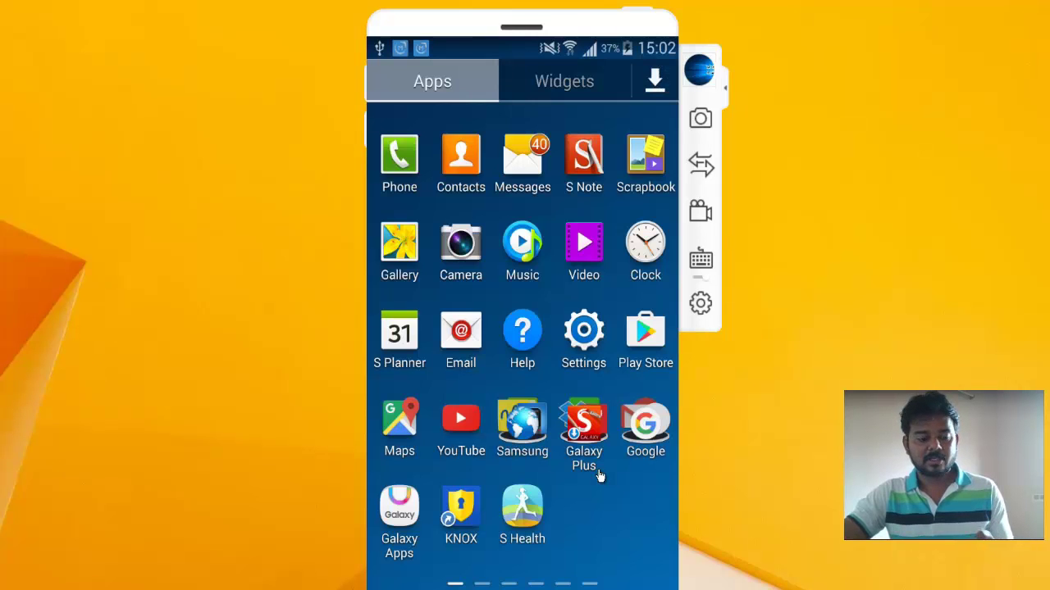
# - Browse the pages of installed apps in the mirrored phone's app drawer
pyautogui.scroll(-2, 599, 475)
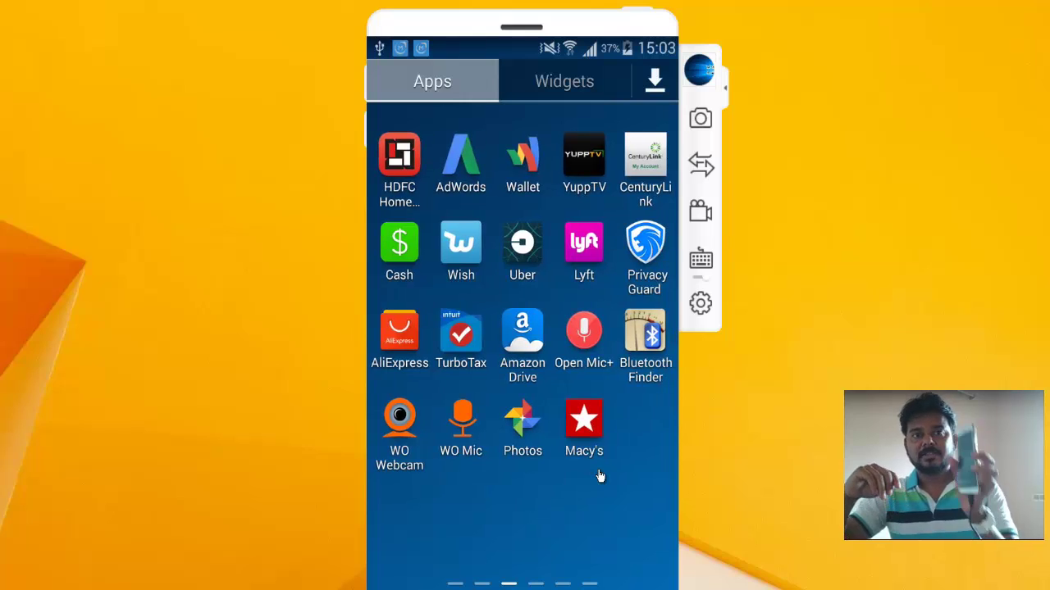
pyautogui.scroll(-1, 600, 476)
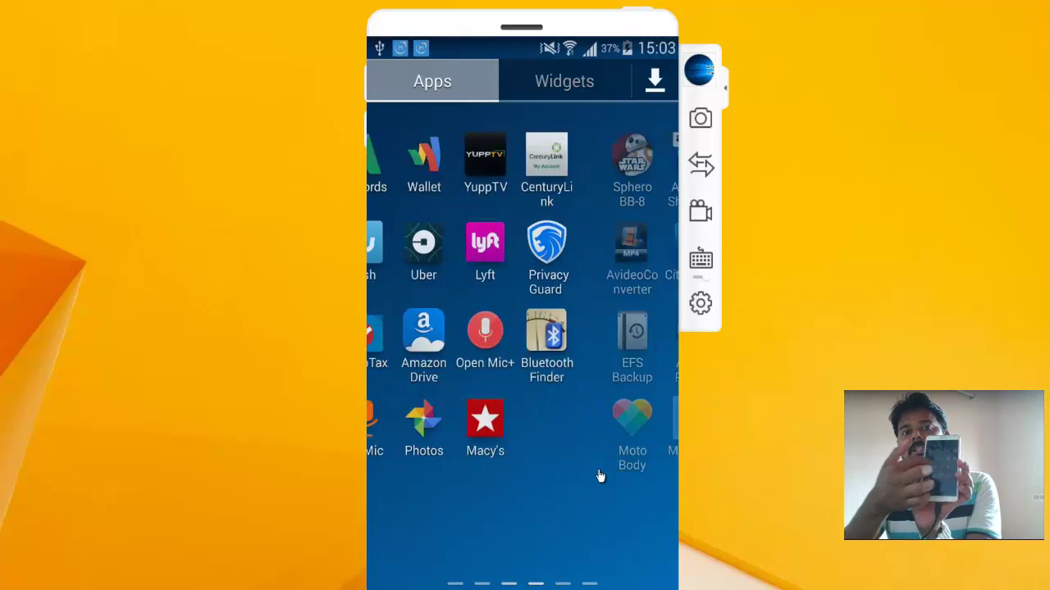
pyautogui.scroll(4, 599, 476)
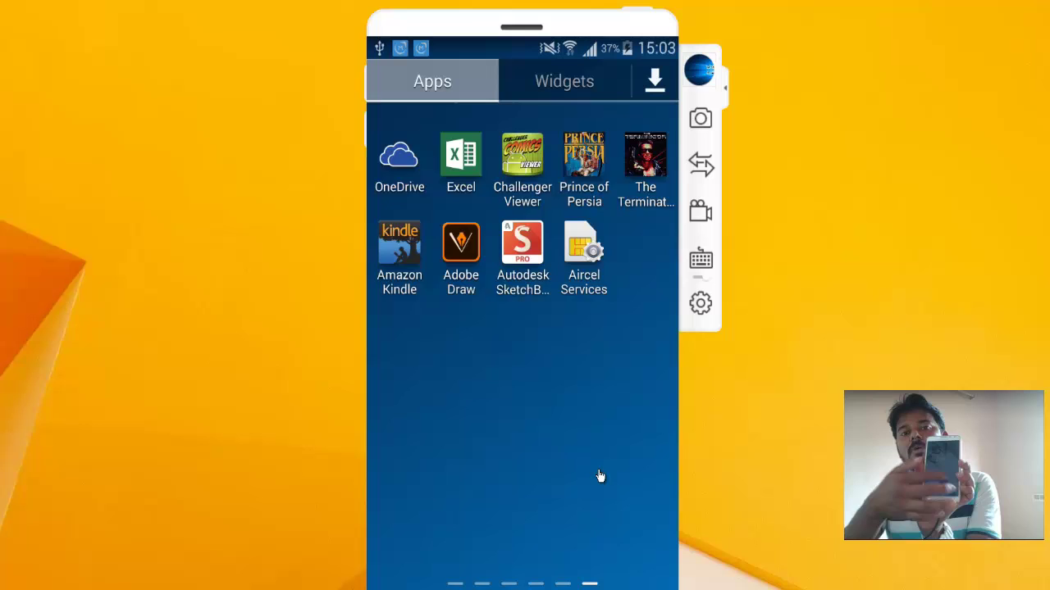
pyautogui.scroll(1, 600, 475)
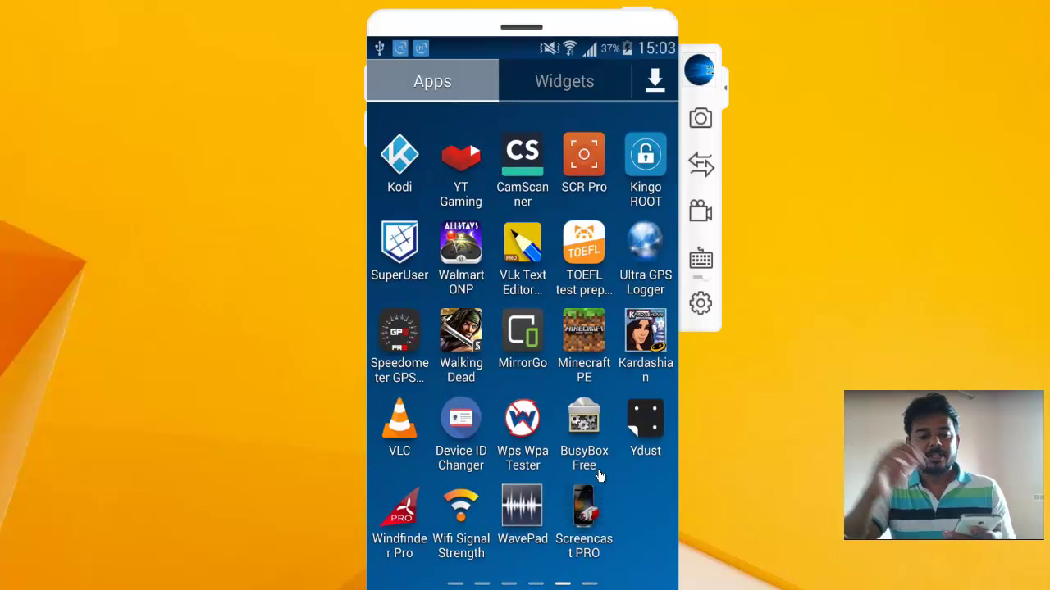
pyautogui.scroll(1, 599, 475)
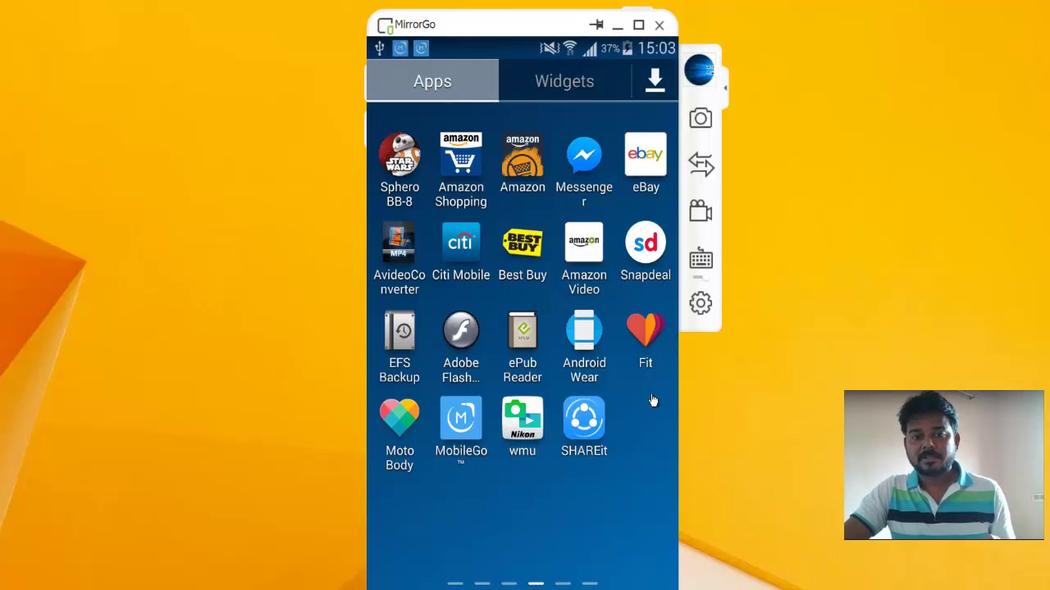
pyautogui.scroll(-1, 565, 385)
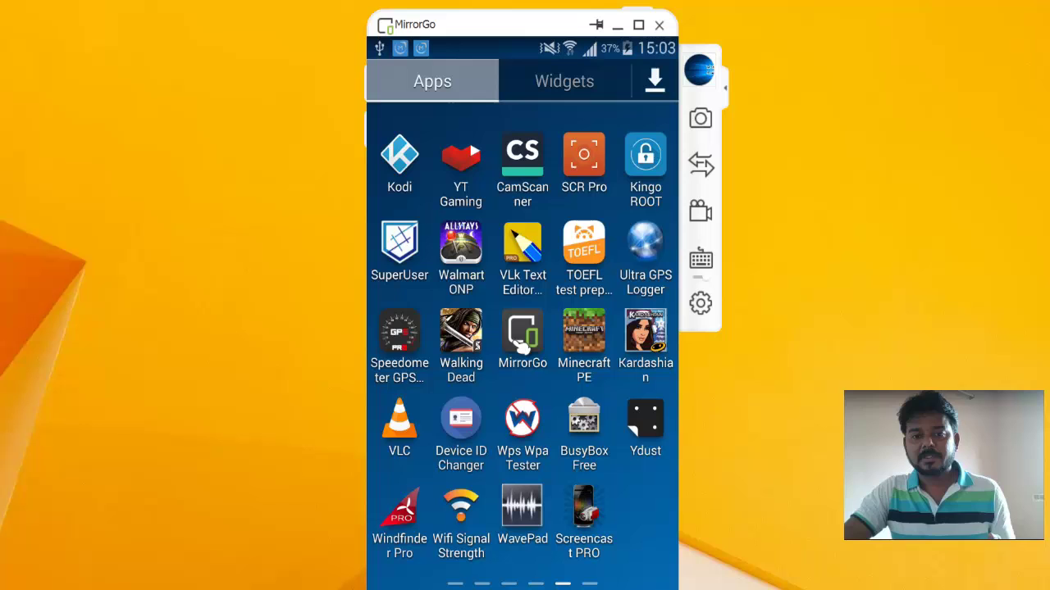
pyautogui.scroll(-1, 557, 345)
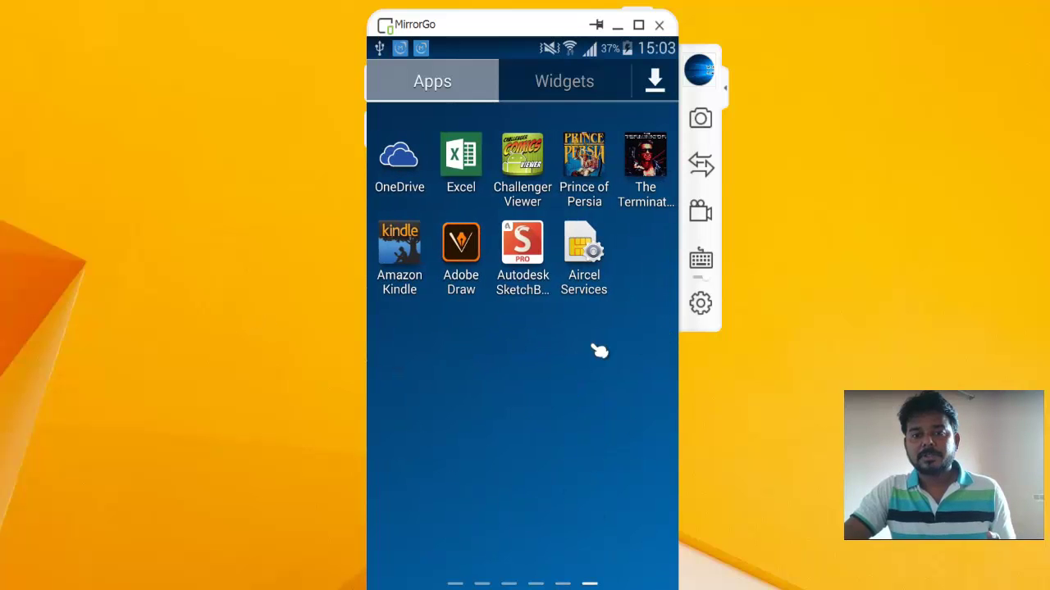
pyautogui.scroll(2, 598, 351)
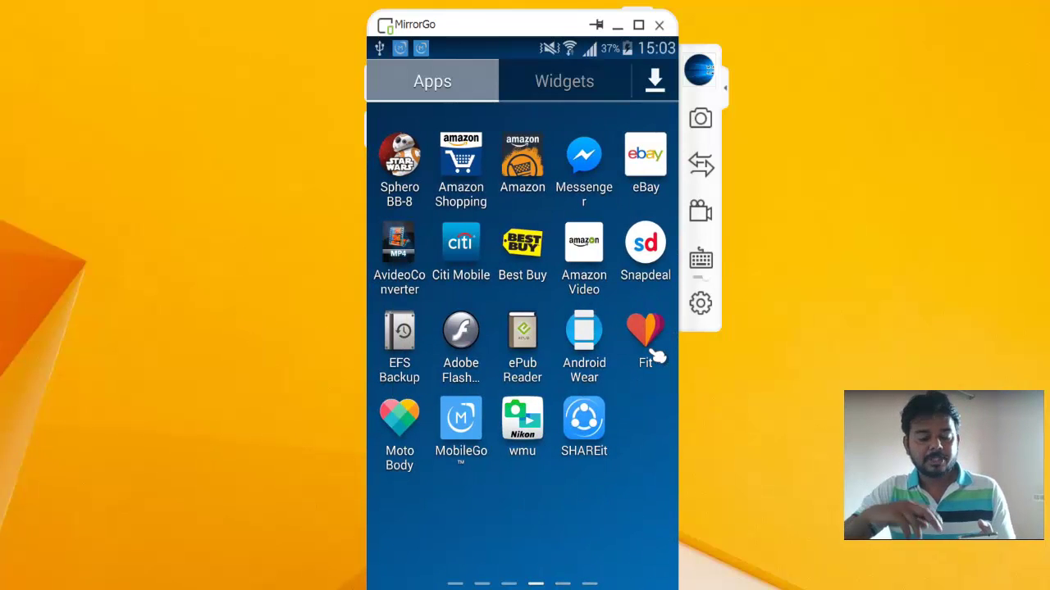
# - Search the mirrored phone's Play Store for "mirrorgo" and open the MirrorGo (Stream & Recorder) listing
pyautogui.scroll(1, 555, 331)
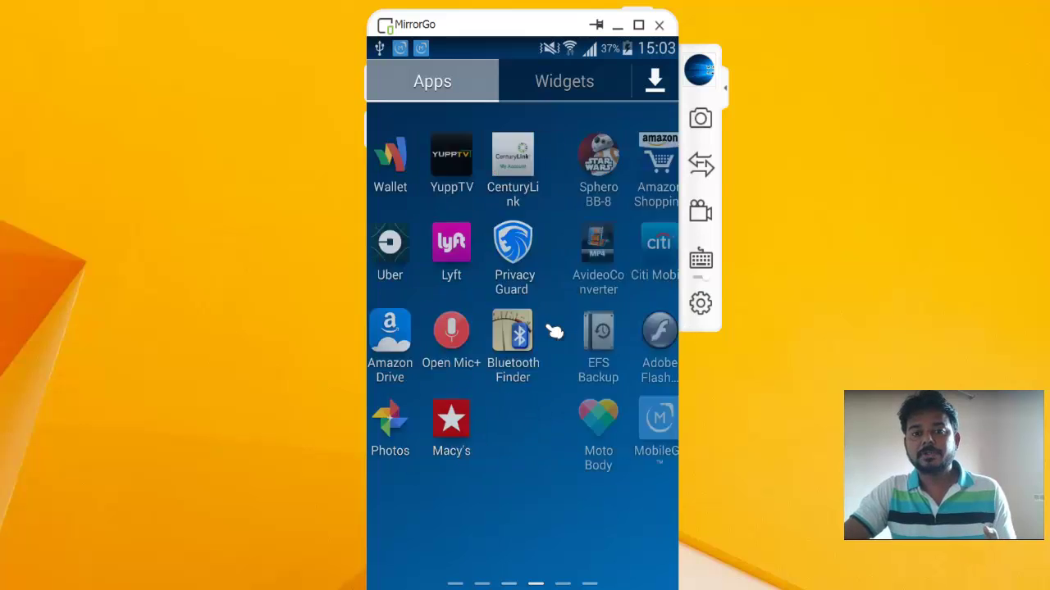
pyautogui.scroll(1, 534, 328)
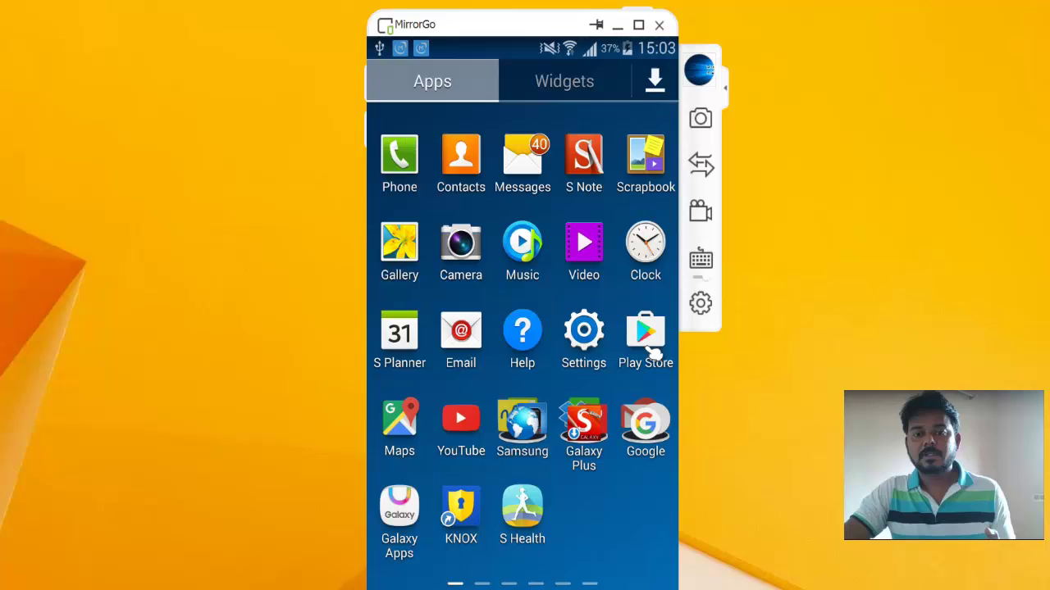
pyautogui.click(656, 351)
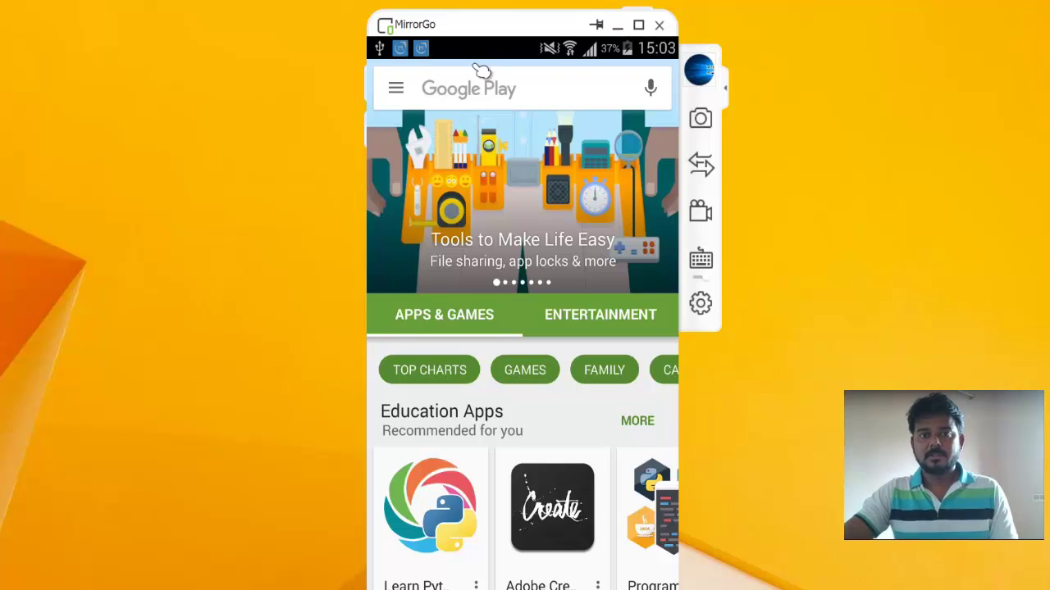
pyautogui.click(476, 90)
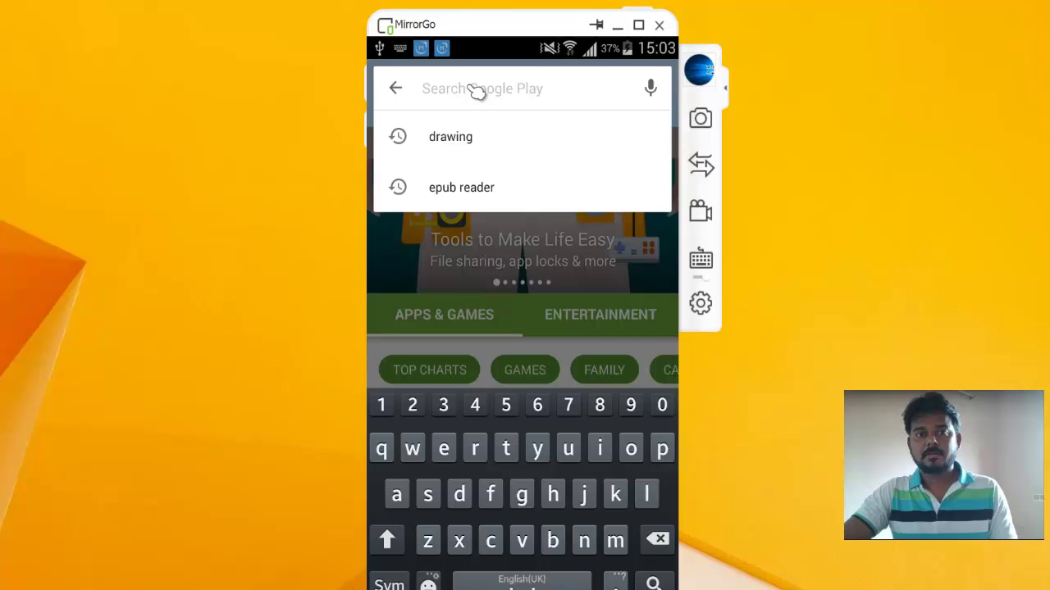
pyautogui.write('mirrorgo')
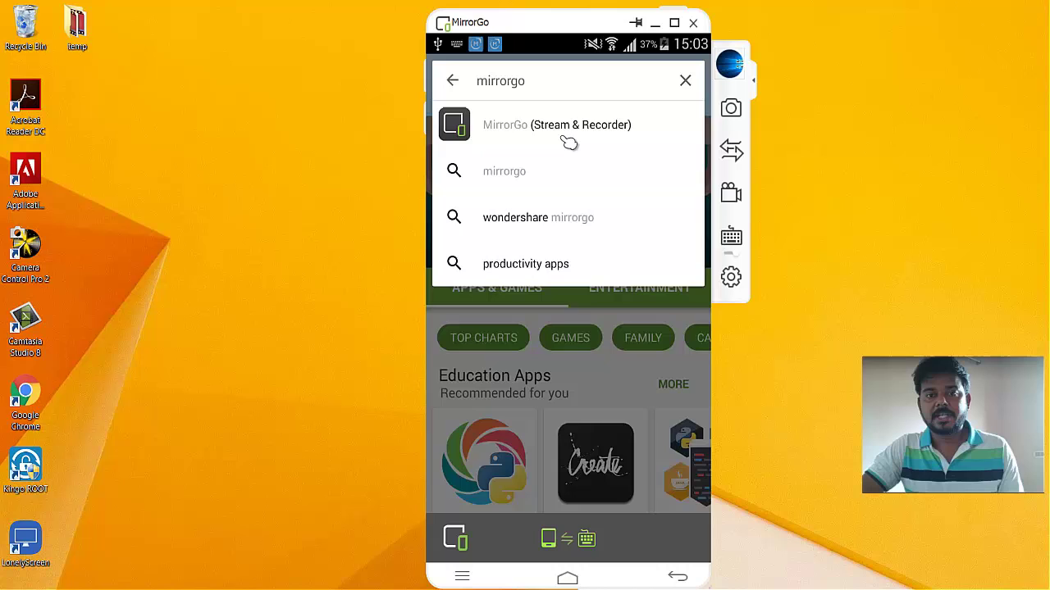
pyautogui.click(569, 137)
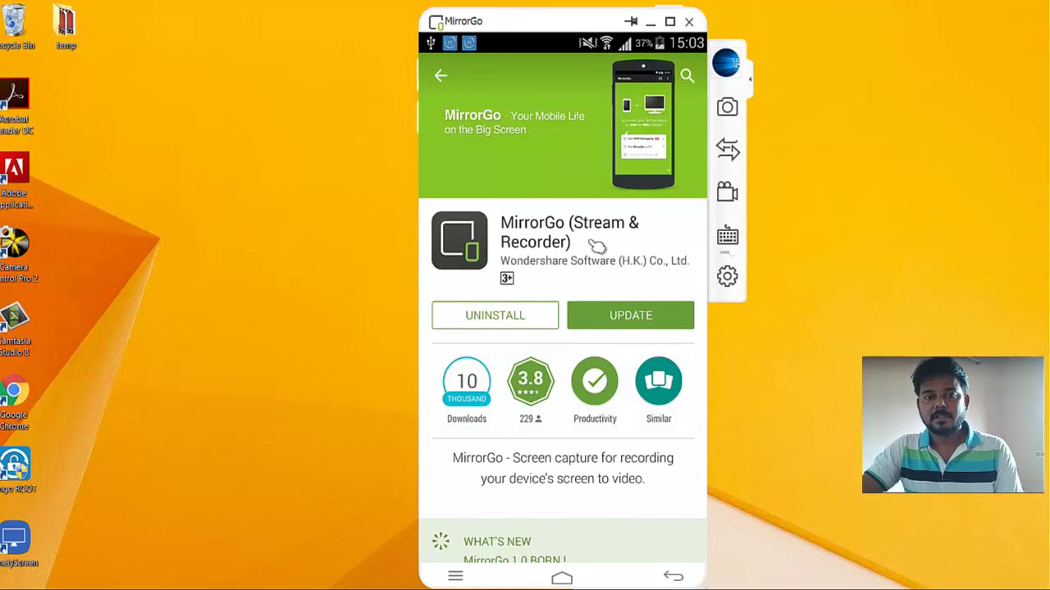
# - Review the MirrorGo listing's description, What's New notes and screenshots
pyautogui.scroll(-3, 606, 353)
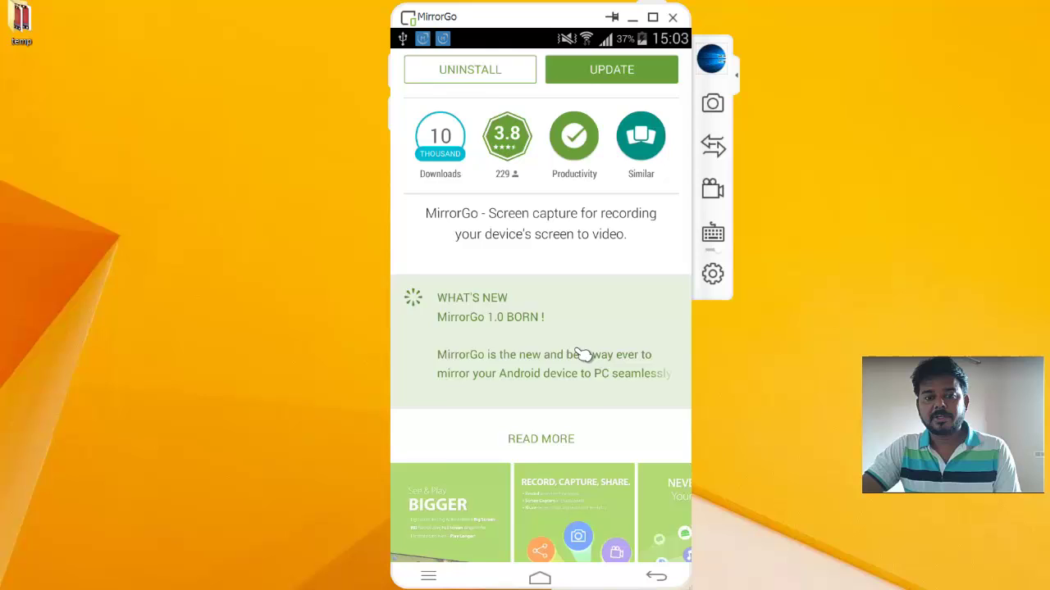
pyautogui.scroll(-2, 581, 354)
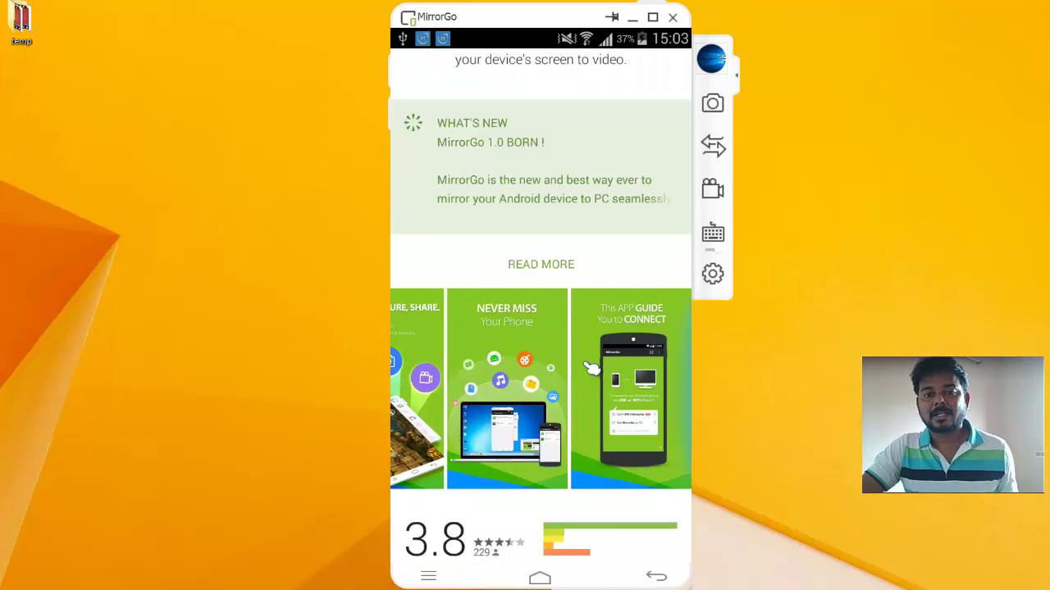
# - Update the MirrorGo (Stream & Recorder) app on the phone from its Play Store listing
pyautogui.scroll(-1, 590, 366)
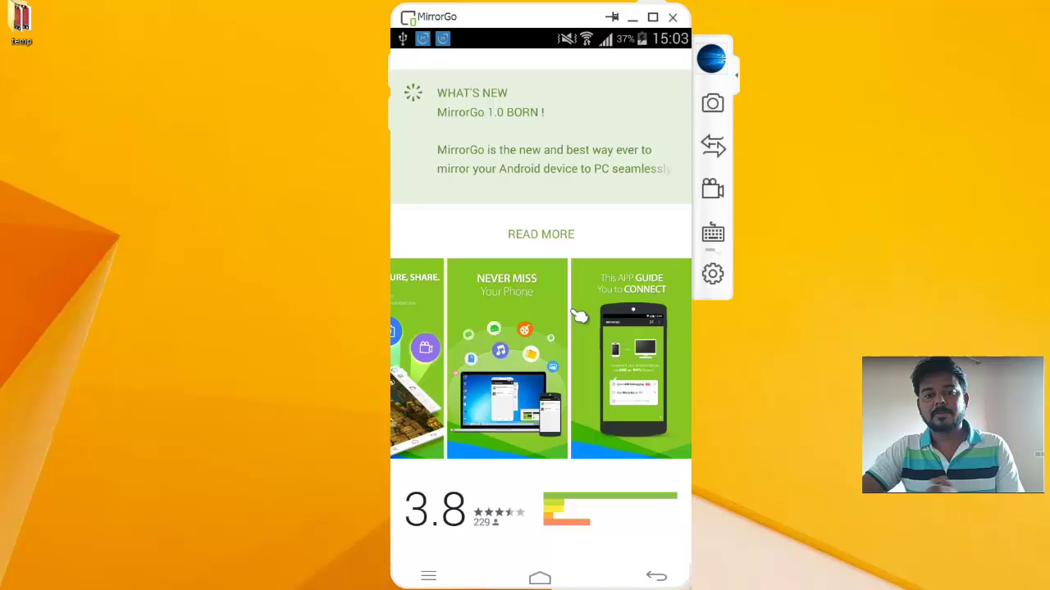
pyautogui.scroll(-5, 587, 360)
pyautogui.scroll(10, 529, 281)
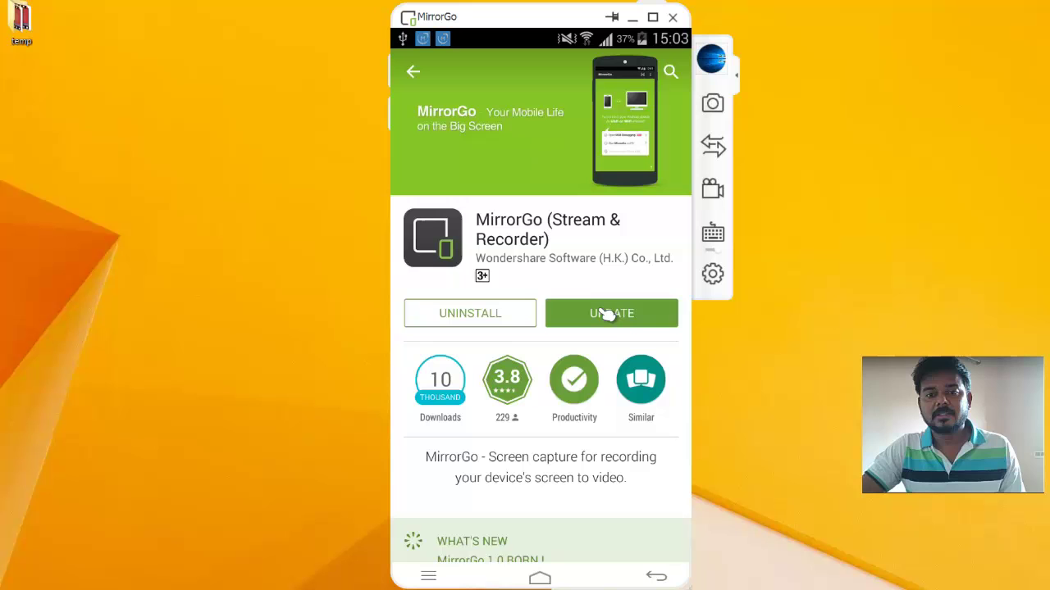
pyautogui.click(609, 318)
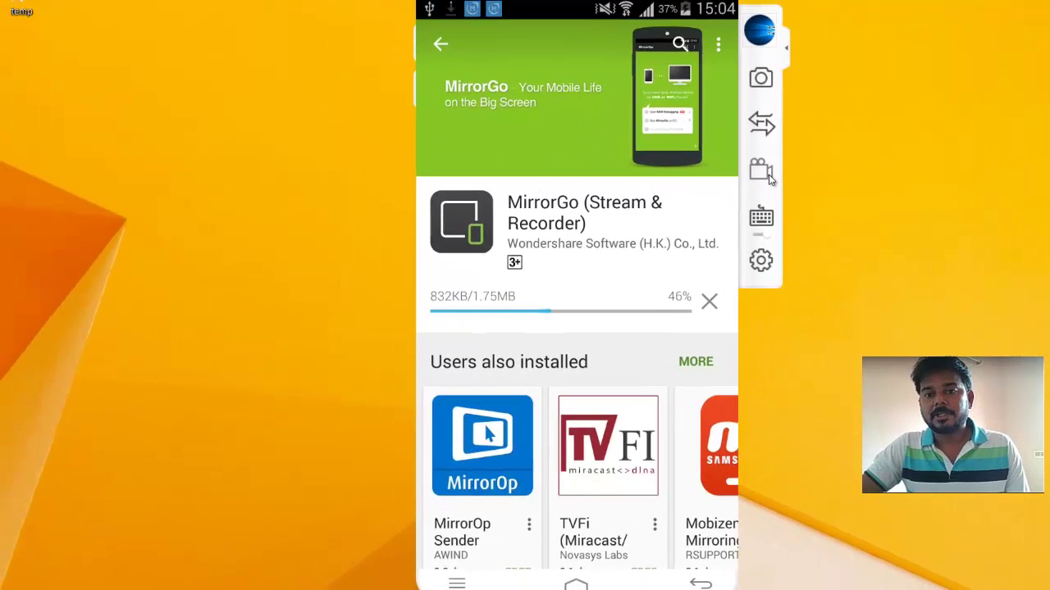
# - Record a few seconds of the mirrored phone screen, then play back the saved video and close the player
pyautogui.click(767, 177)
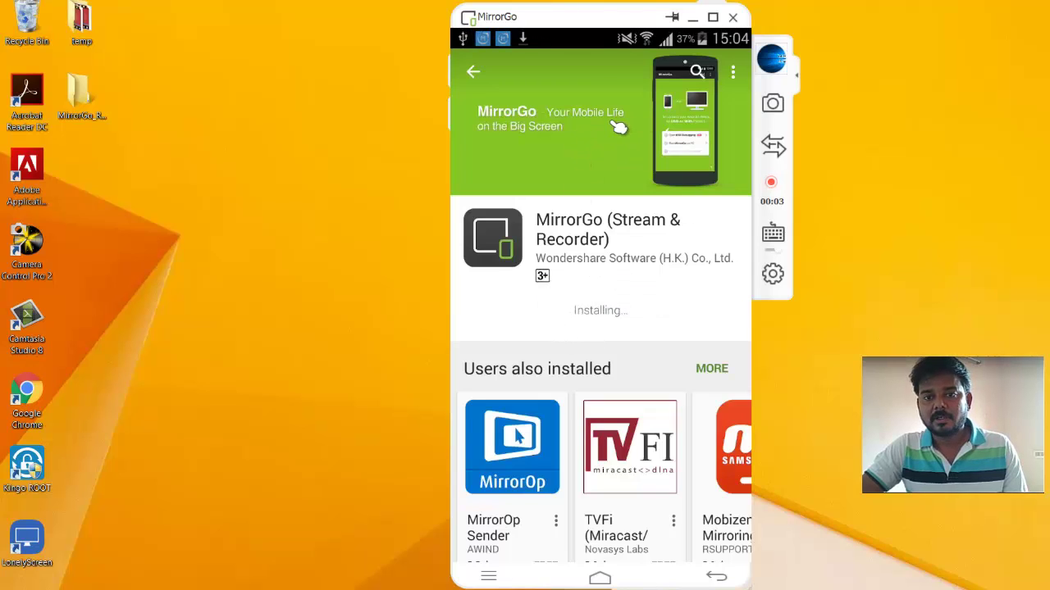
pyautogui.click(773, 187)
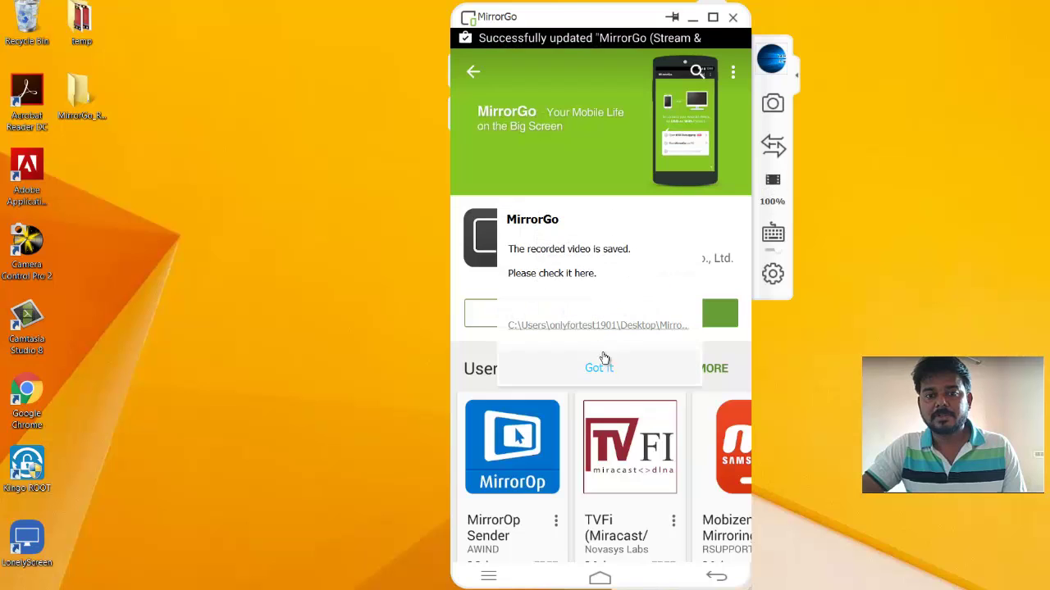
pyautogui.click(602, 328)
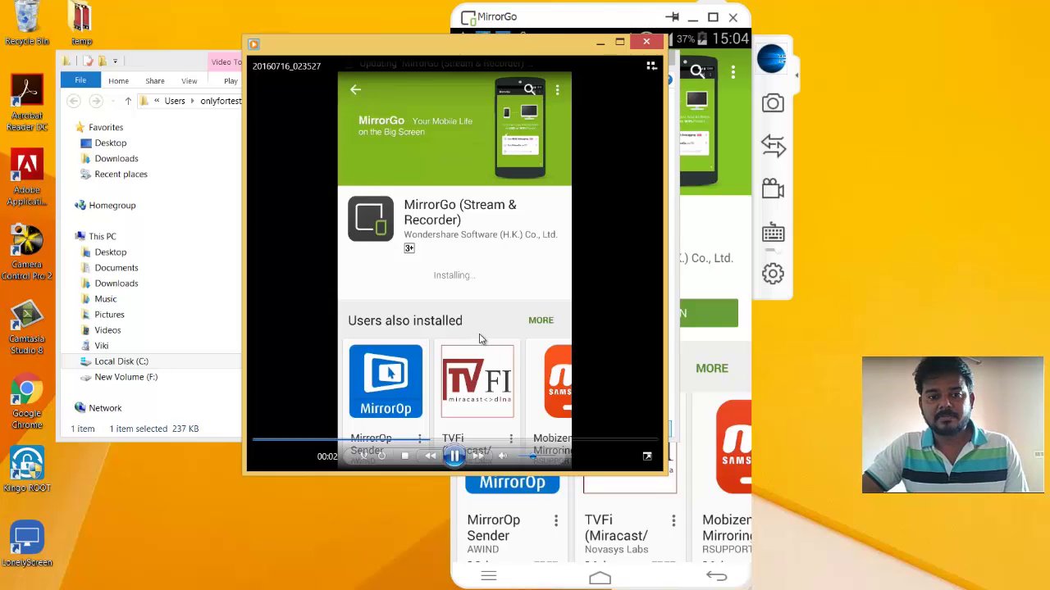
pyautogui.moveTo(556, 463)
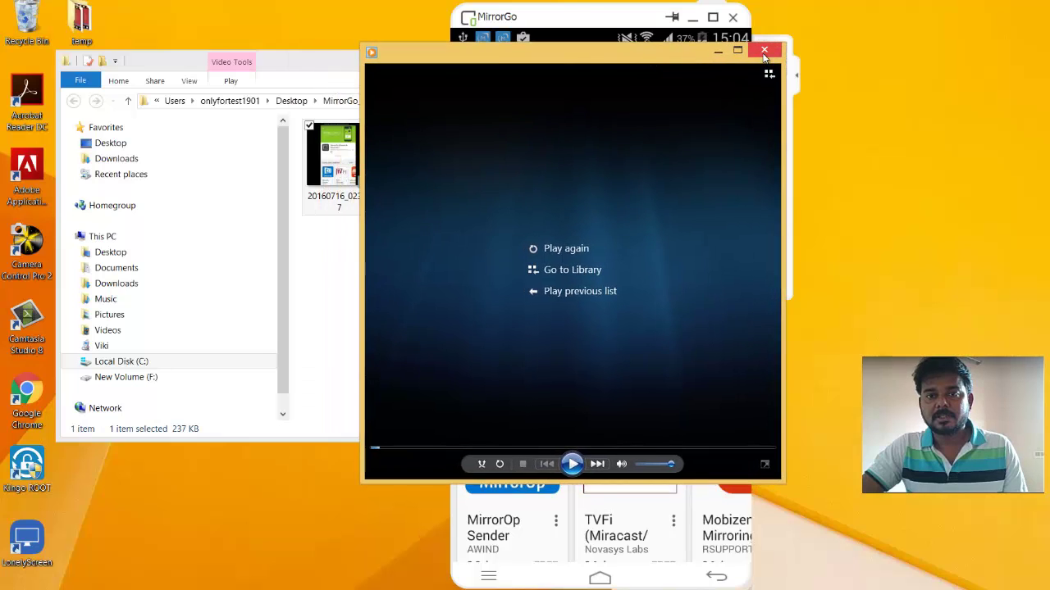
pyautogui.click(764, 54)
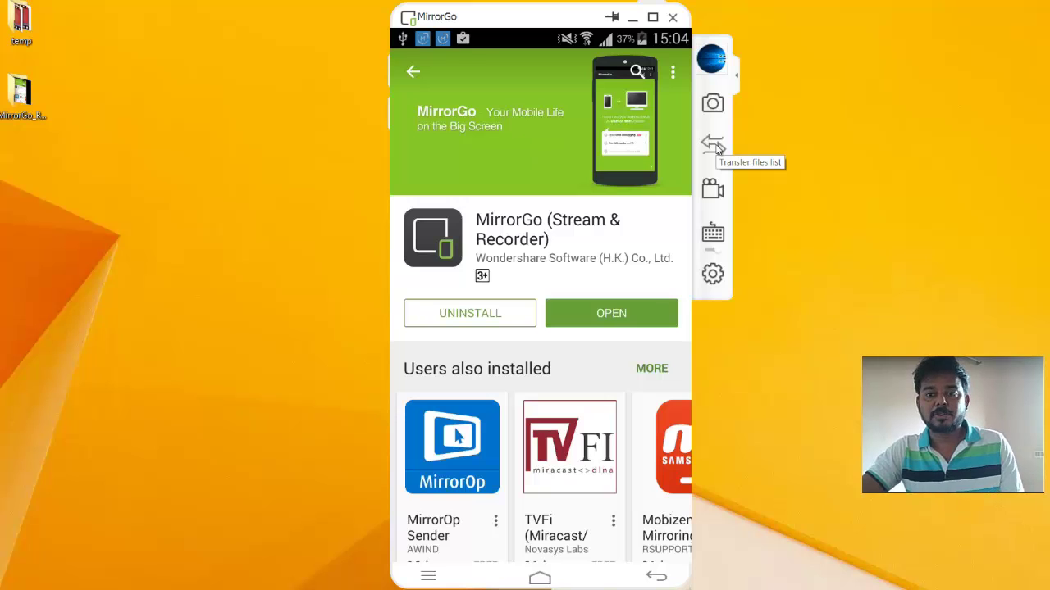
# - Show the keyboard-mapping controls over the mirrored phone screen and leave that mode without assigning keys
pyautogui.click(713, 235)
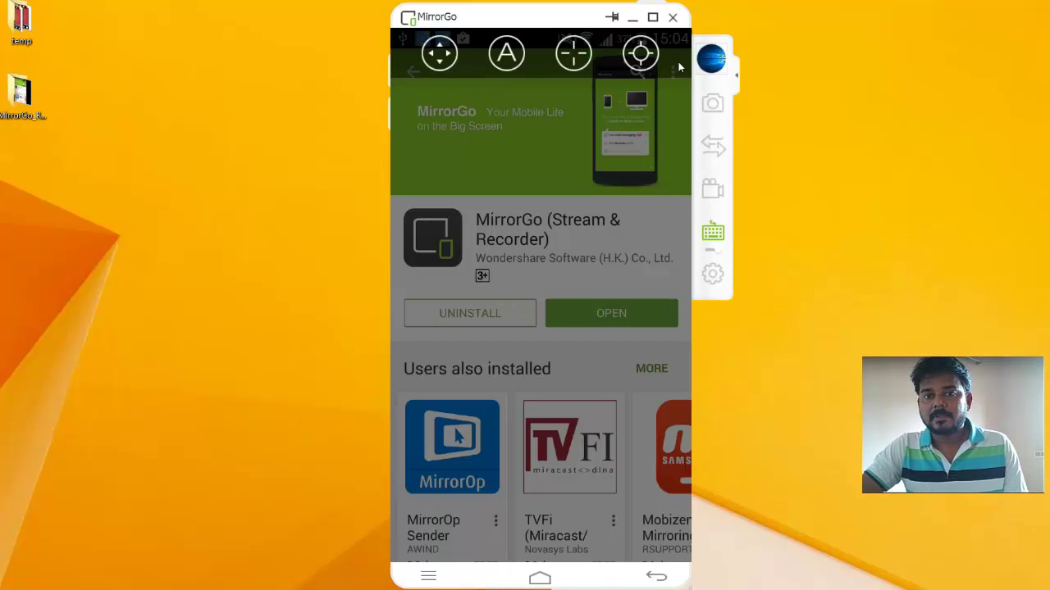
pyautogui.click(648, 164)
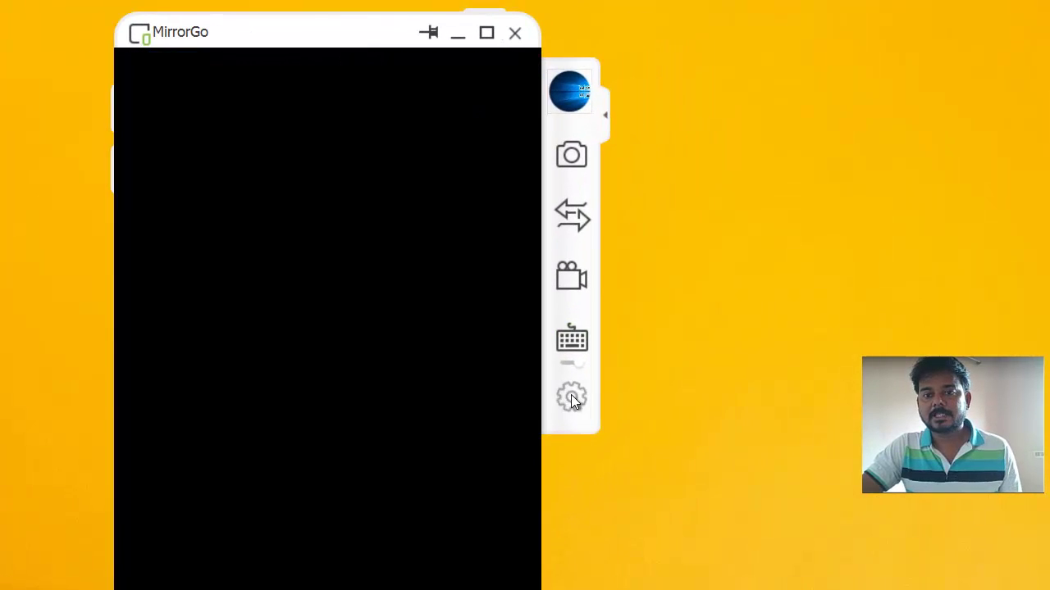
# - Open MirrorGo's settings and collapse the tool strip beside the phone window
pyautogui.click(572, 400)
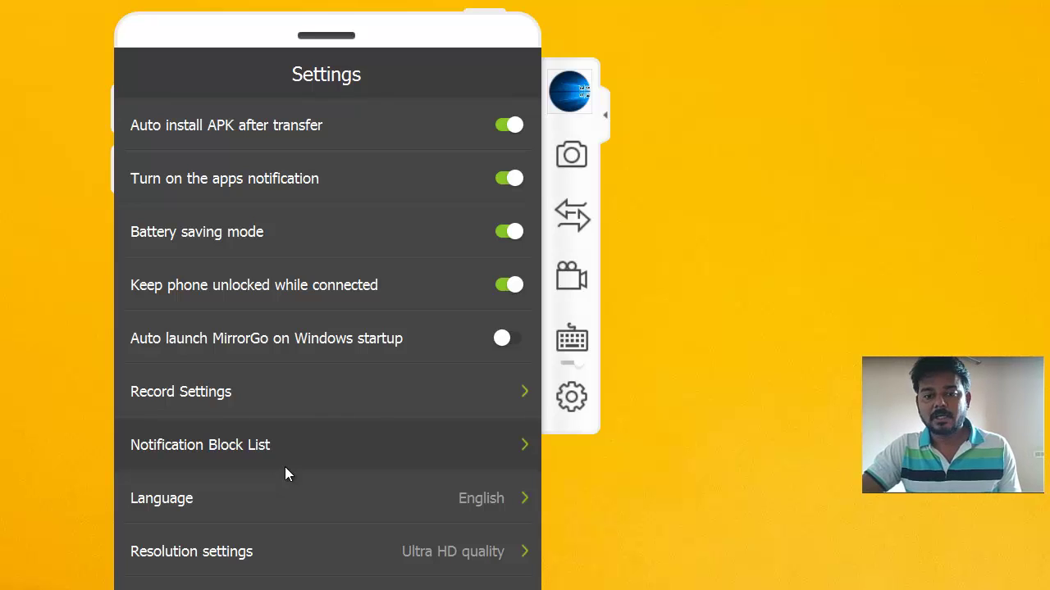
pyautogui.click(607, 119)
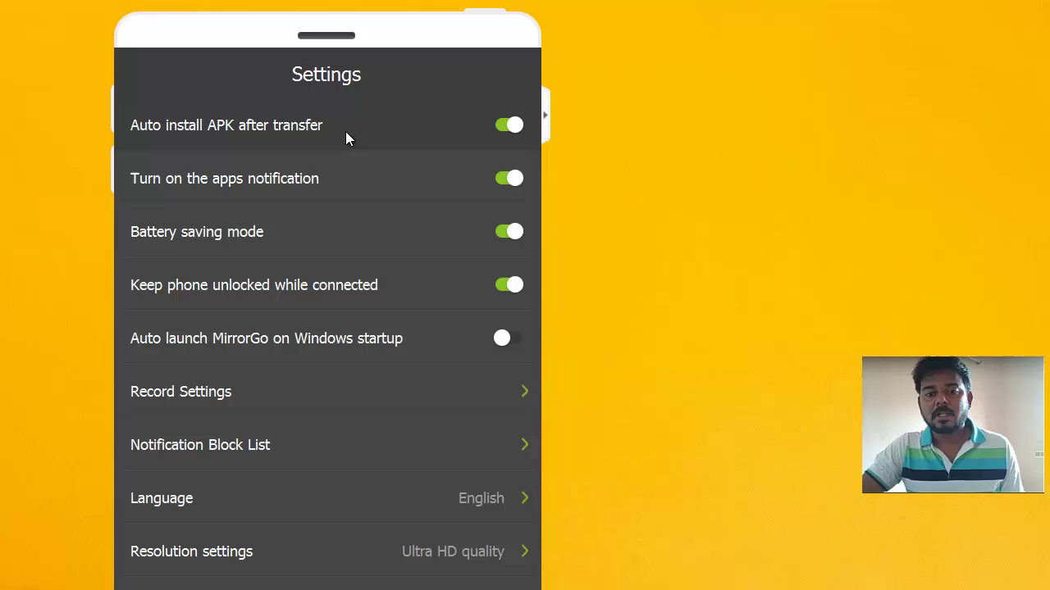